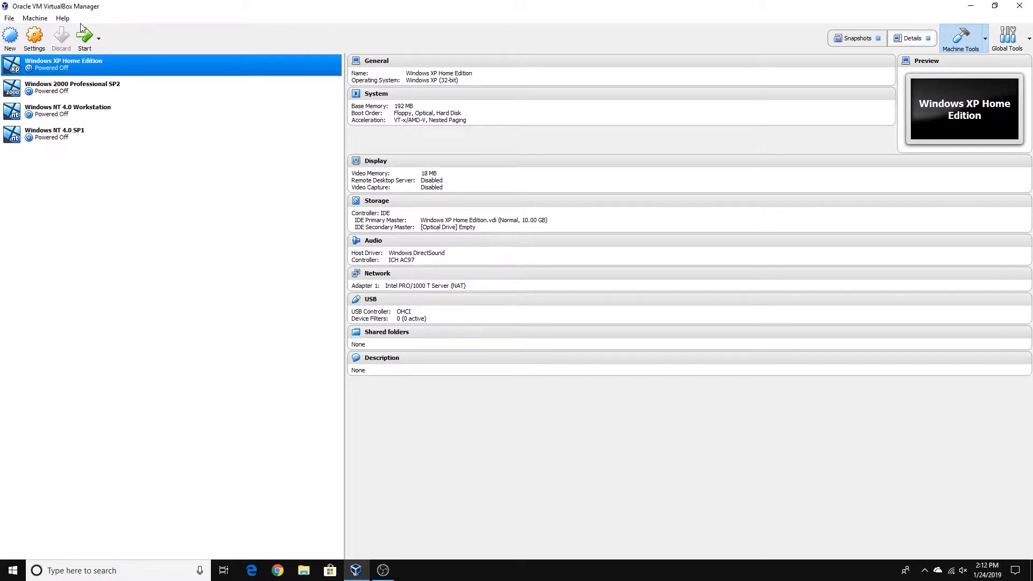
# - Set up a new virtual machine named MS-DOS 6.22 with type Other, version DOS and 32 MB of memory
pyautogui.click(9, 41)
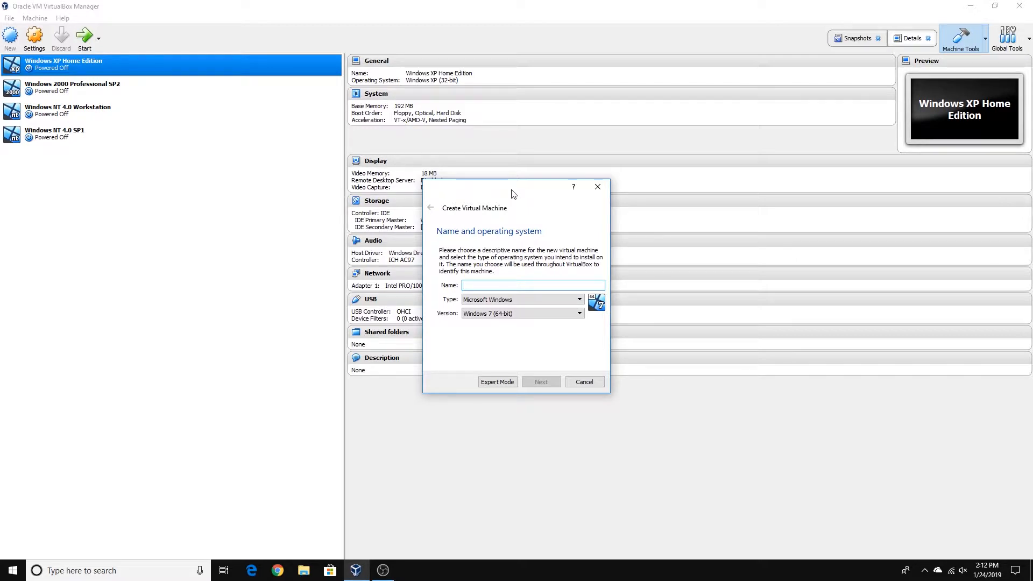
pyautogui.write('MS-DOS')
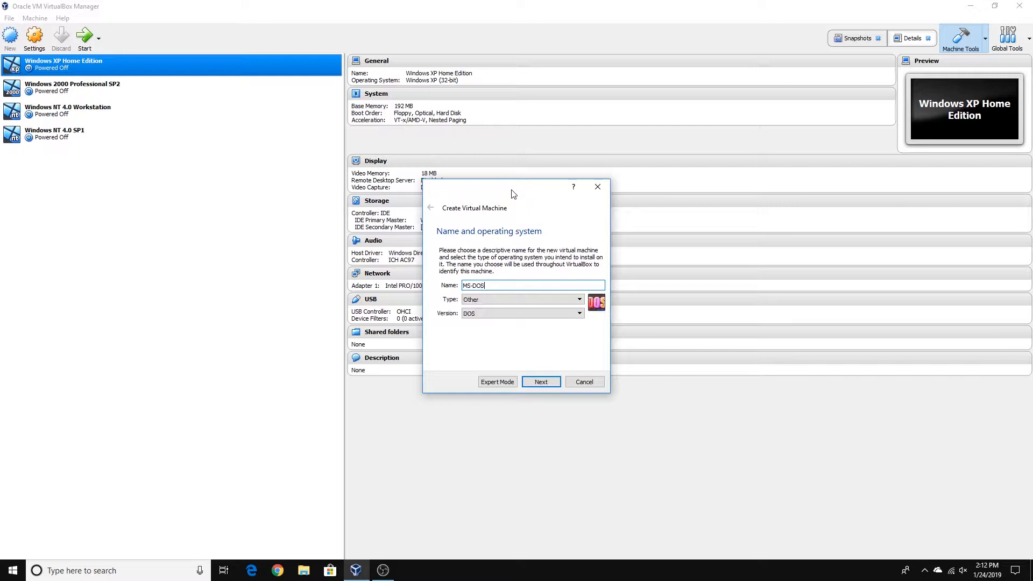
pyautogui.write(' 6.22')
pyautogui.click(489, 299)
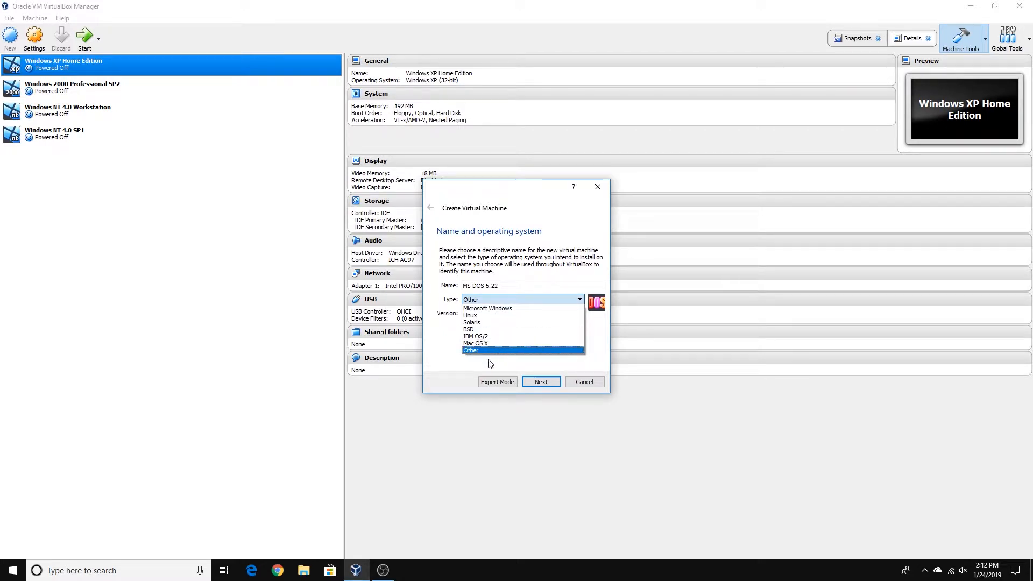
pyautogui.click(486, 359)
pyautogui.click(482, 314)
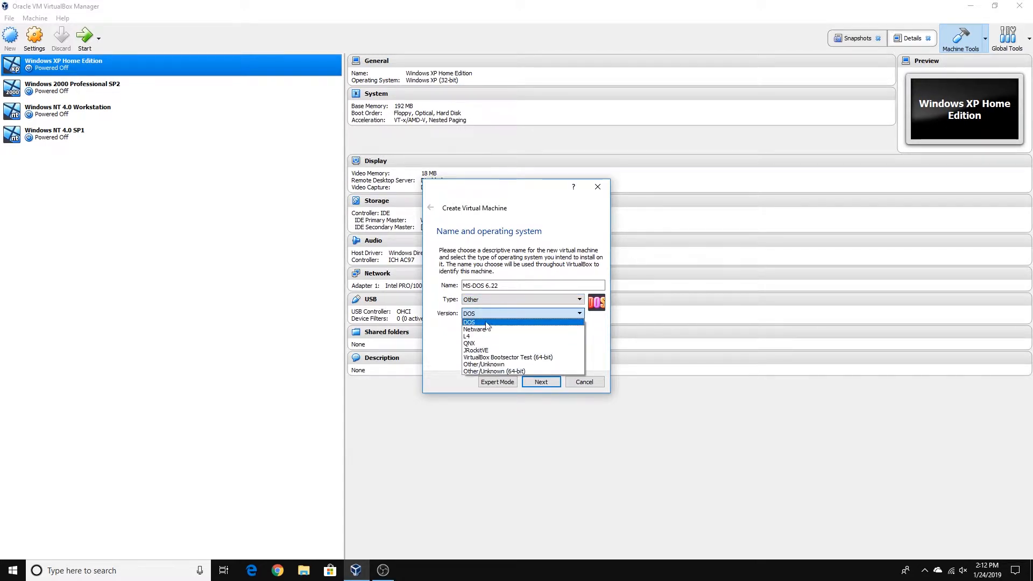
pyautogui.click(443, 329)
pyautogui.click(545, 381)
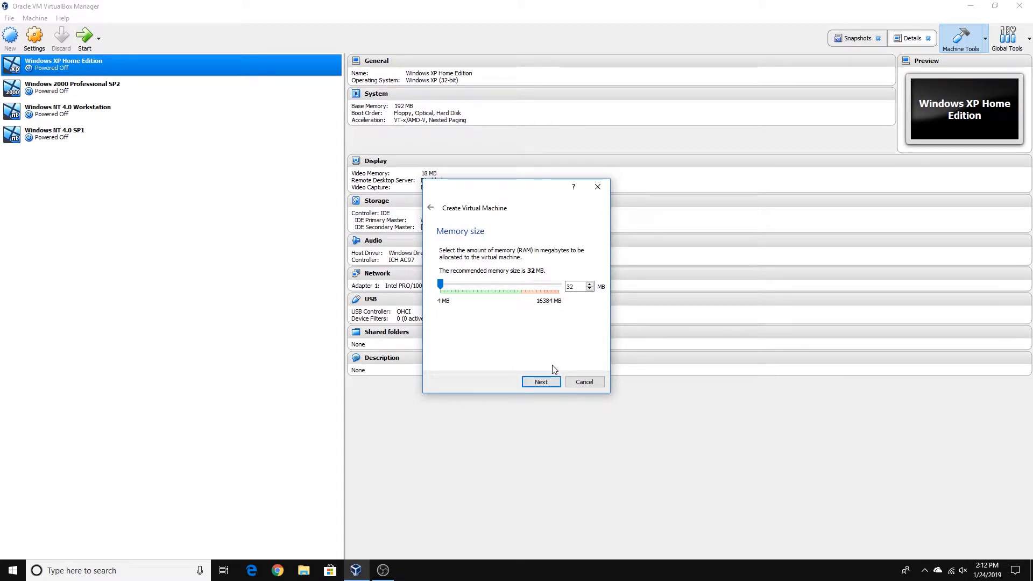
pyautogui.click(552, 383)
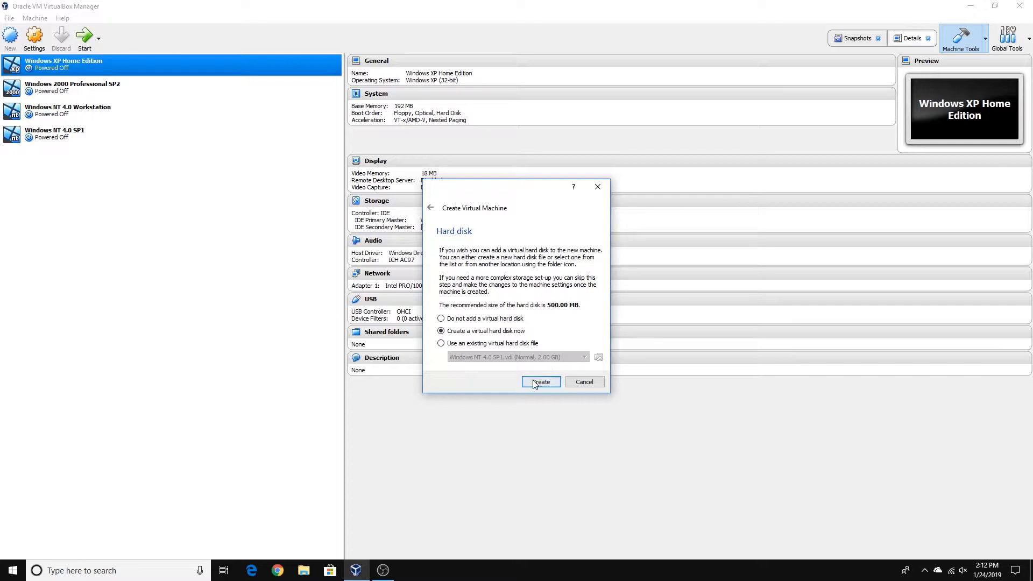
# - Create a new dynamically allocated VDI virtual hard disk of 500 MB, named MS-DOS 6.22, for the machine
pyautogui.click(540, 382)
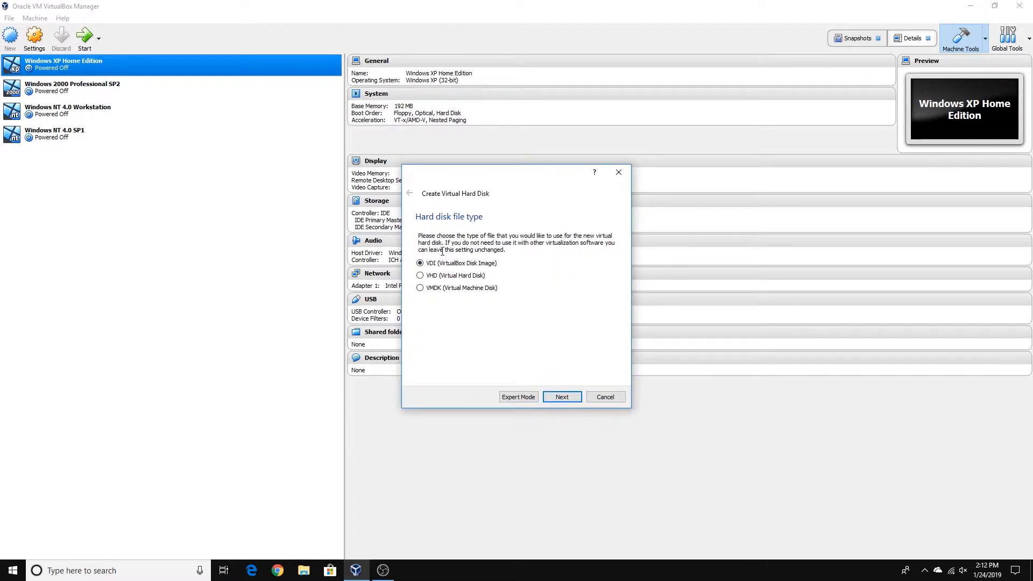
pyautogui.click(570, 400)
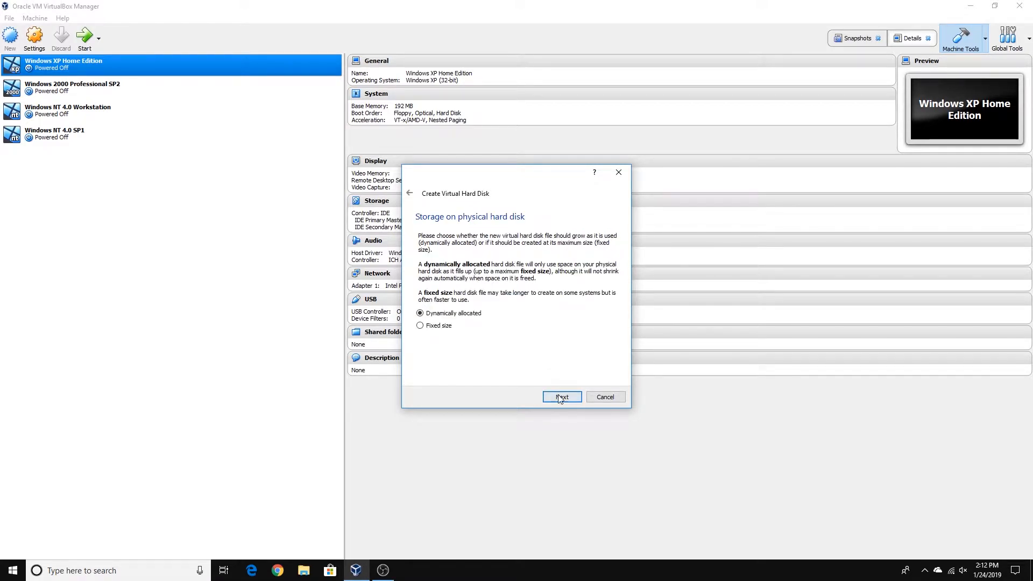
pyautogui.click(561, 399)
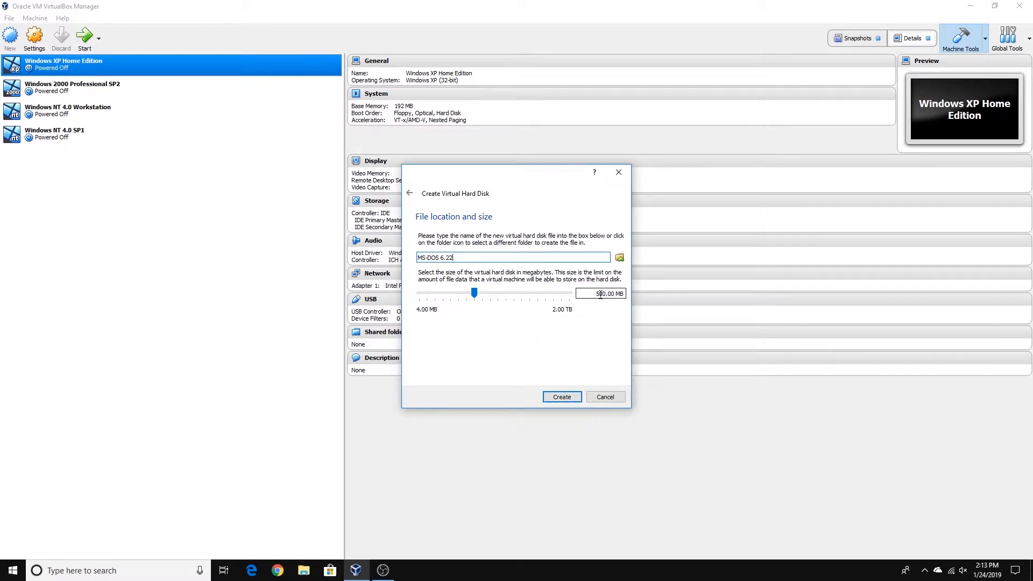
pyautogui.click(571, 398)
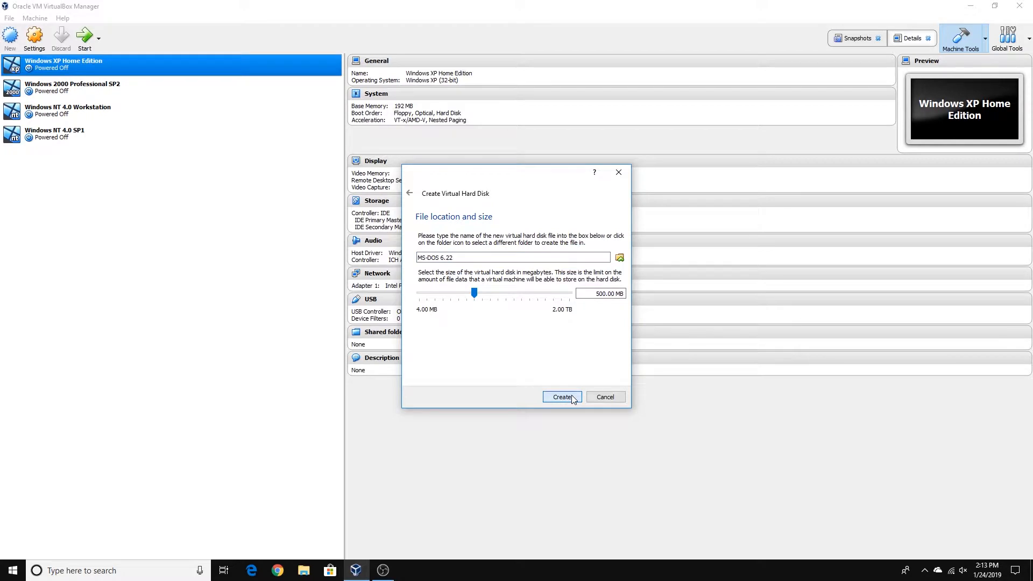
# - Load Disk1.img into the empty floppy drive in the MS-DOS 6.22 machine's storage settings and save them
pyautogui.click(34, 40)
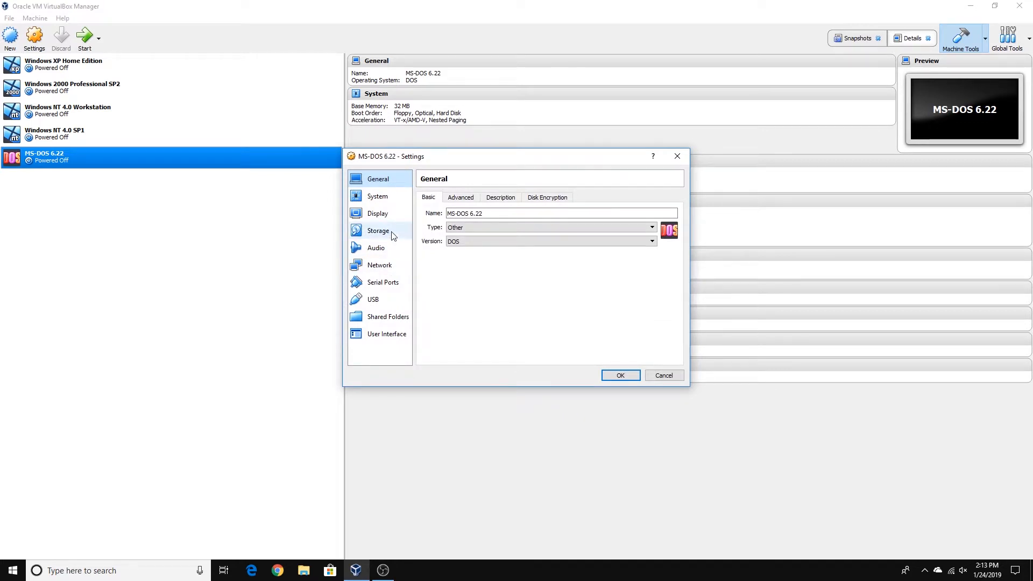
pyautogui.click(378, 231)
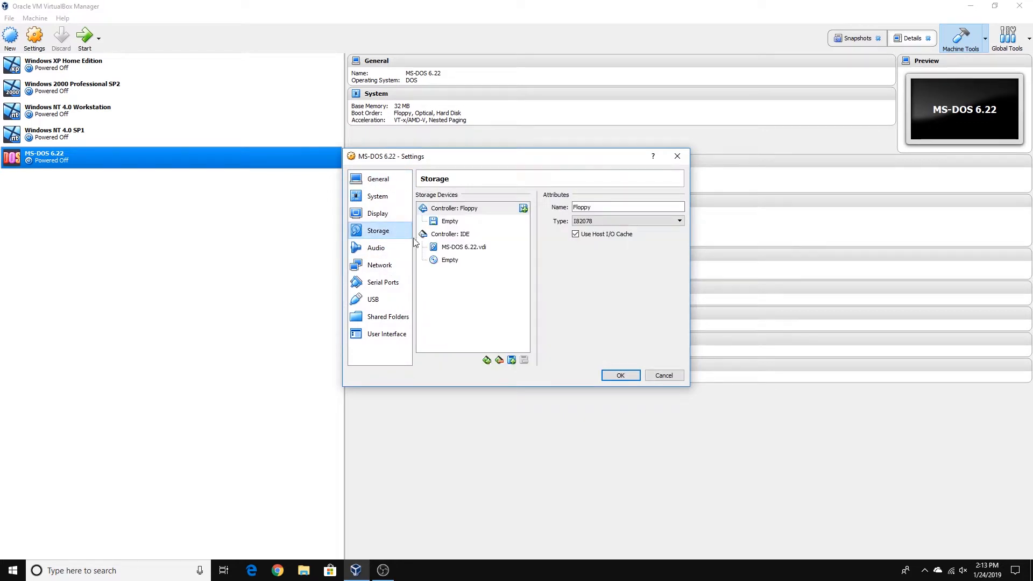
pyautogui.click(455, 223)
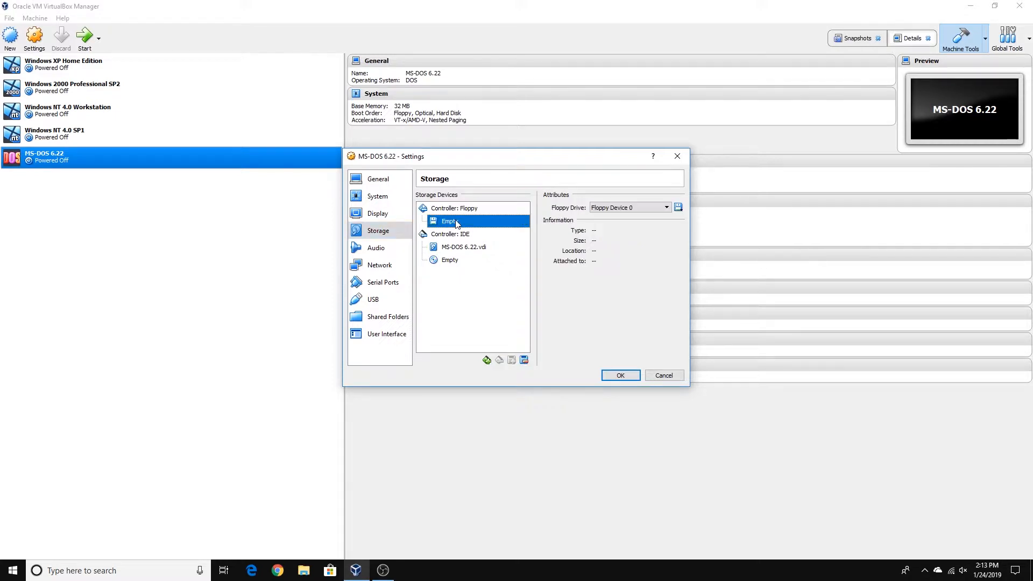
pyautogui.click(678, 208)
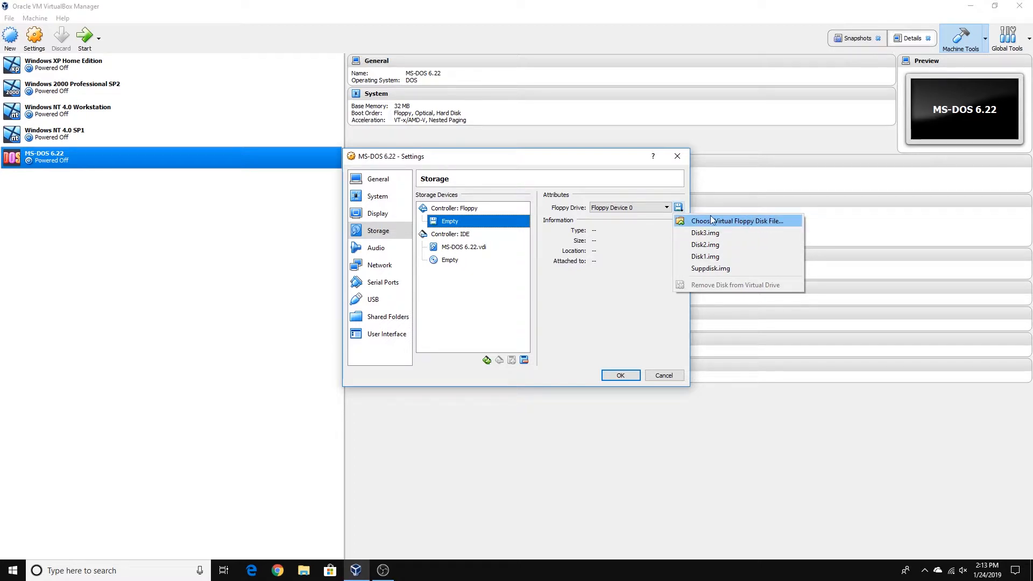
pyautogui.click(716, 256)
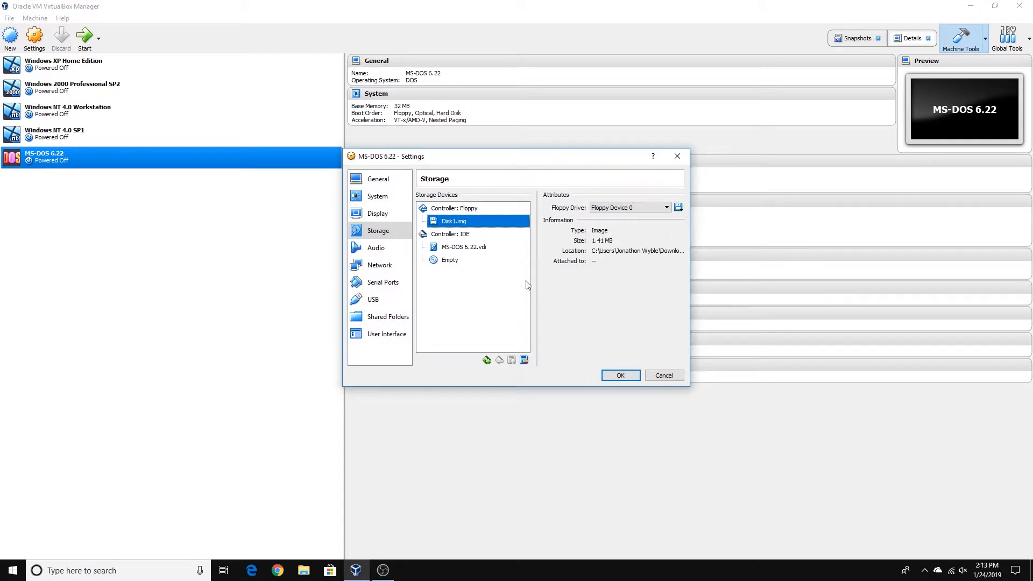
pyautogui.click(620, 376)
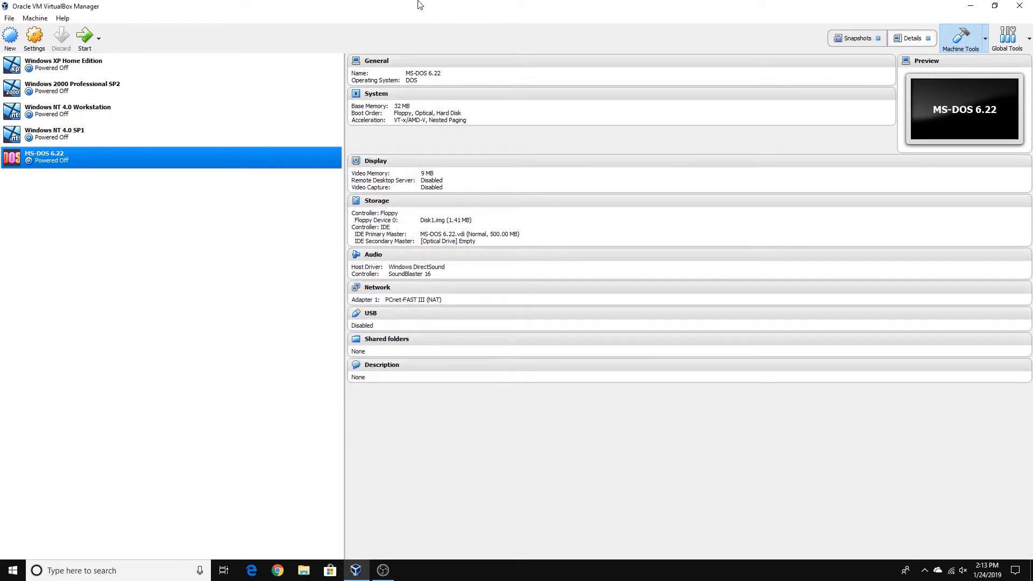
# - Start the MS-DOS 6.22 machine, maximize its window and dismiss the keyboard capture notice
pyautogui.click(87, 39)
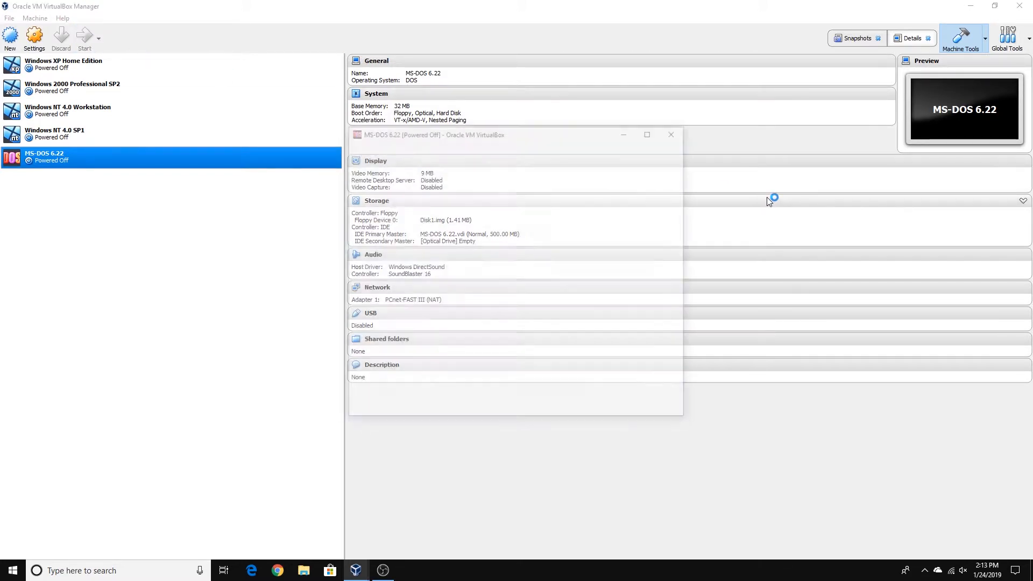
pyautogui.click(650, 132)
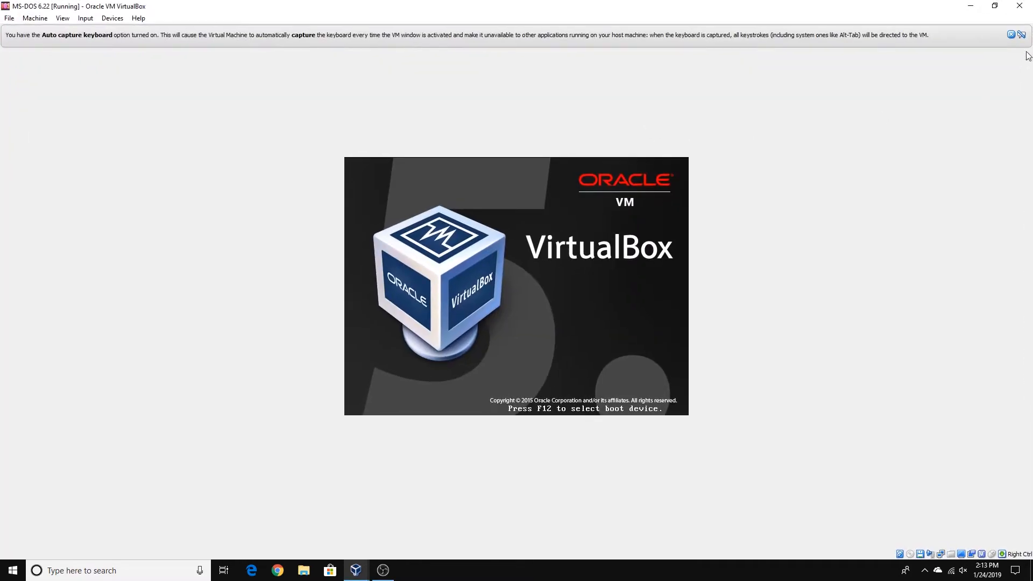
pyautogui.click(1011, 35)
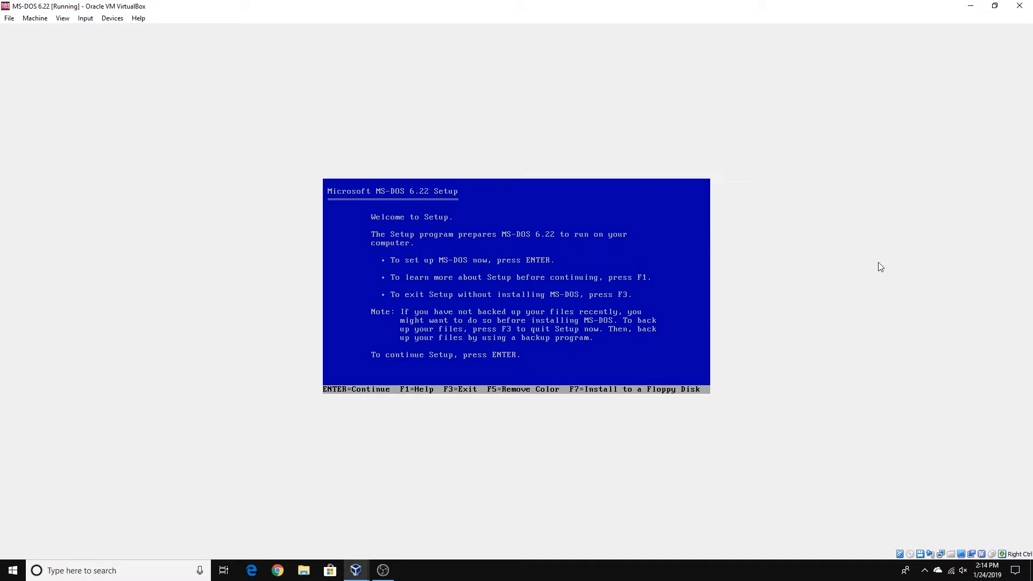
# - Begin MS-DOS Setup, have it configure the unallocated disk space, and restart the virtual machine
pyautogui.press('Return')
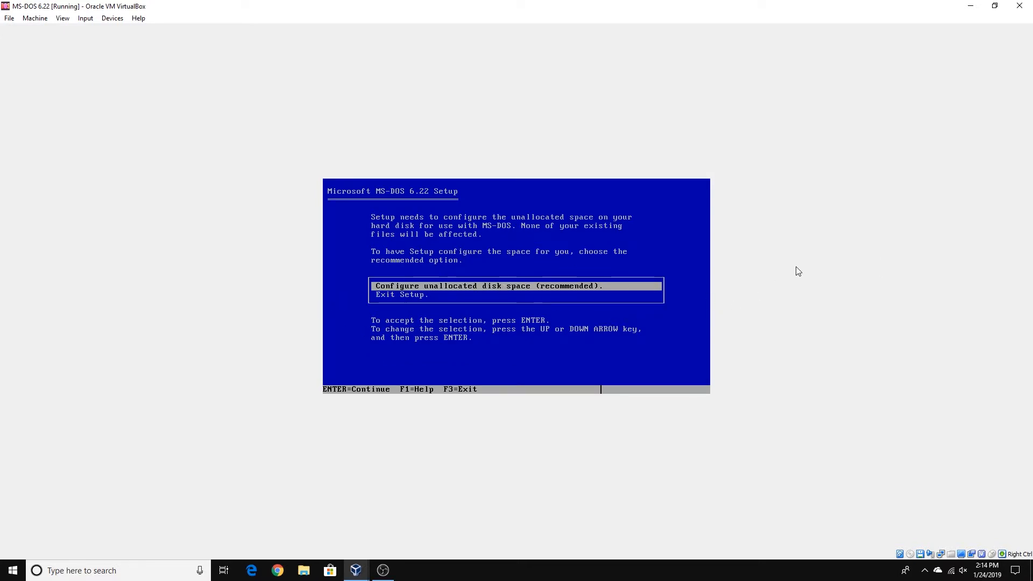
pyautogui.press('Return')
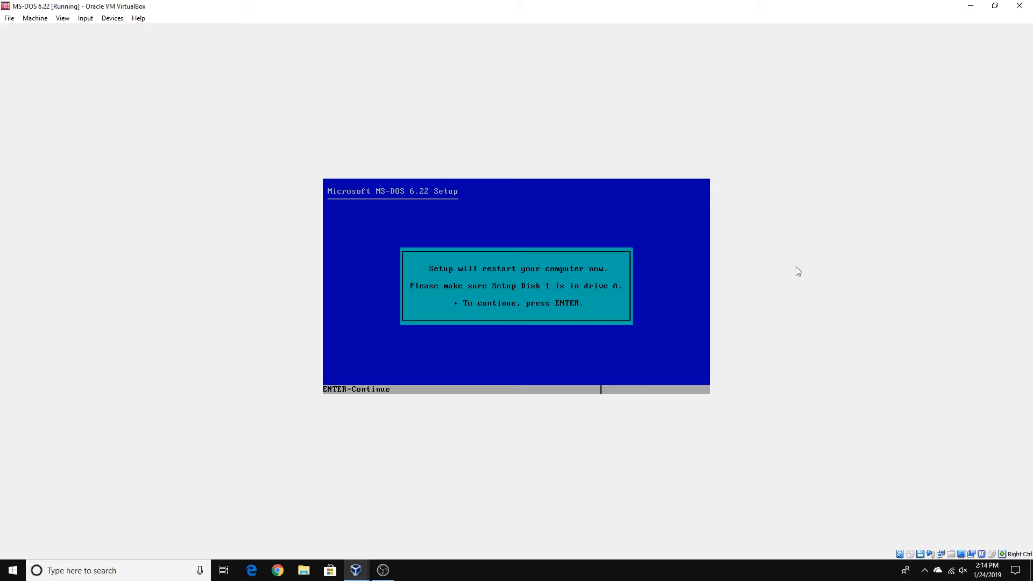
pyautogui.press('Return')
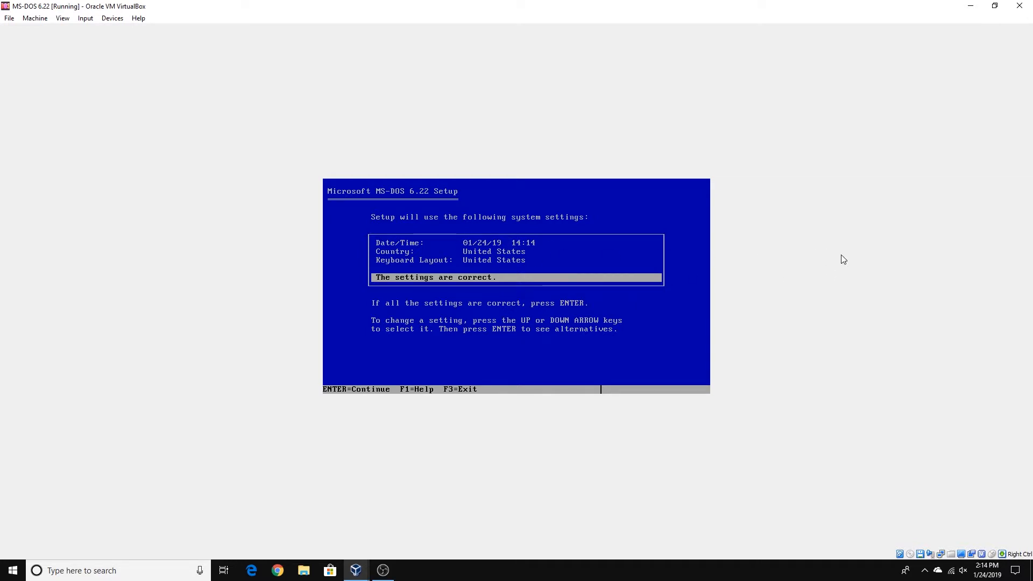
# - Accept the default date, country and keyboard settings and install the MS-DOS files to C:\DOS
pyautogui.press('Return')
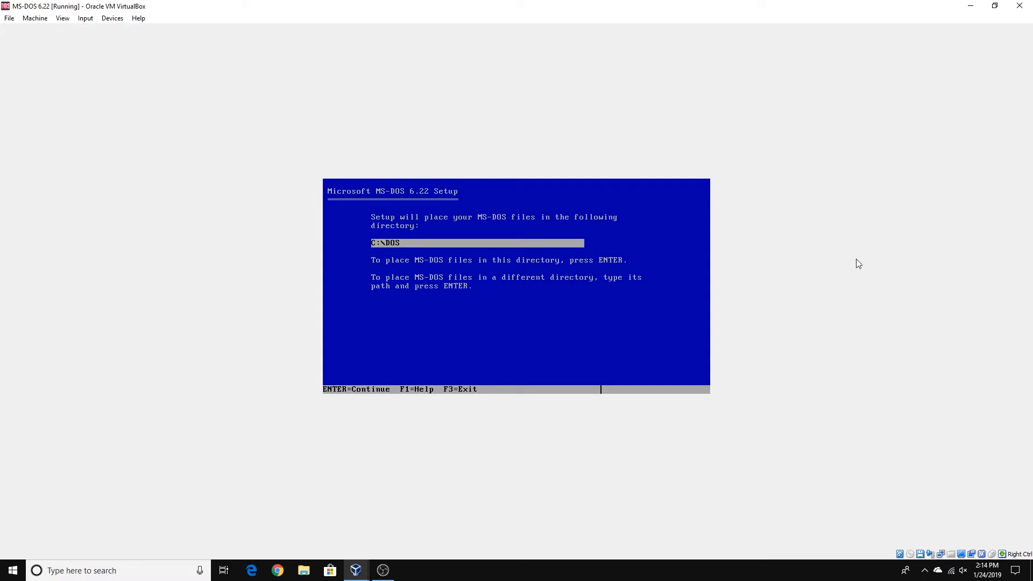
pyautogui.press('Return')
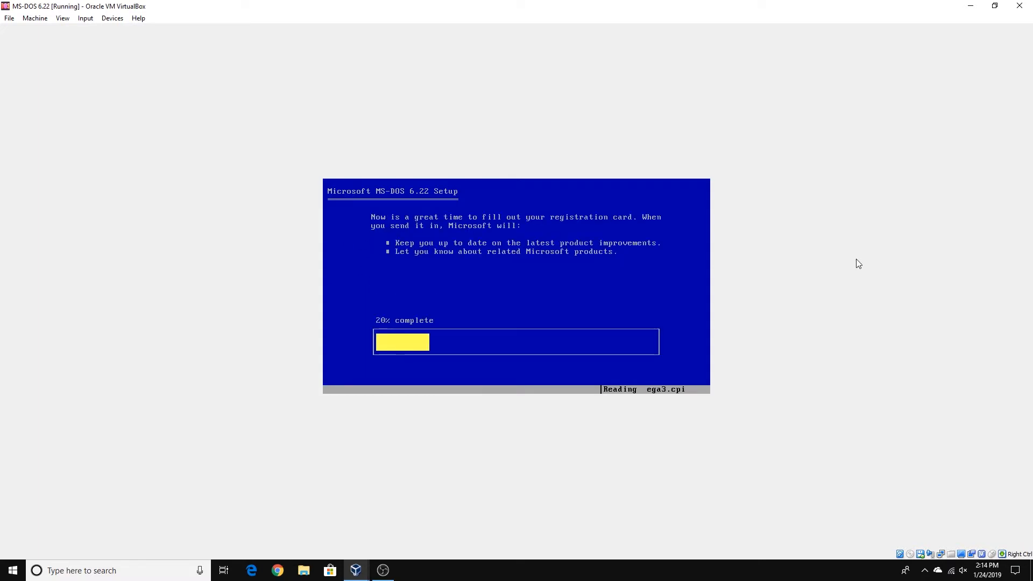
# - Swap the virtual floppy to Disk2.img and continue the MS-DOS installation
pyautogui.click(112, 18)
pyautogui.moveTo(169, 45)
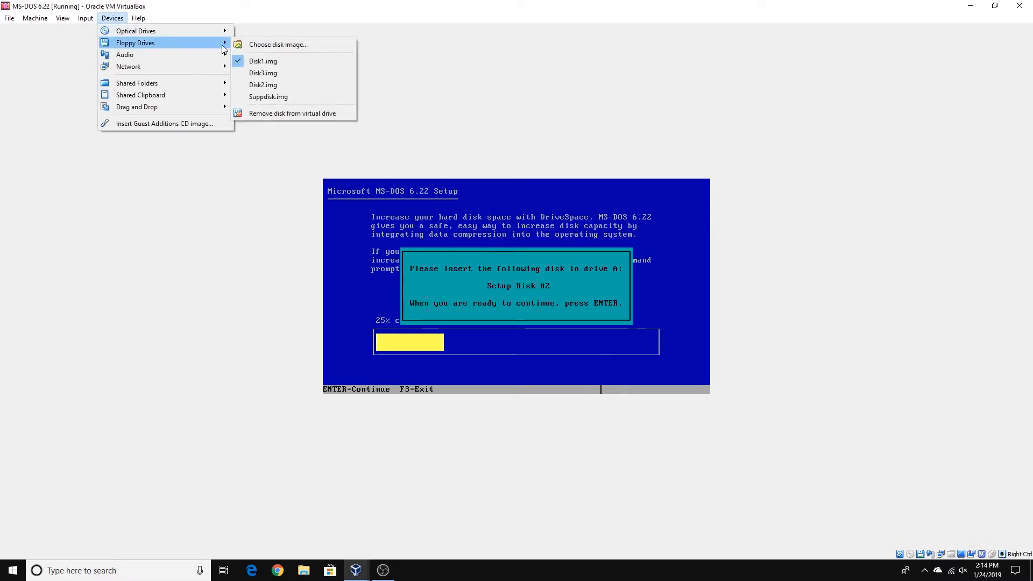
pyautogui.click(263, 84)
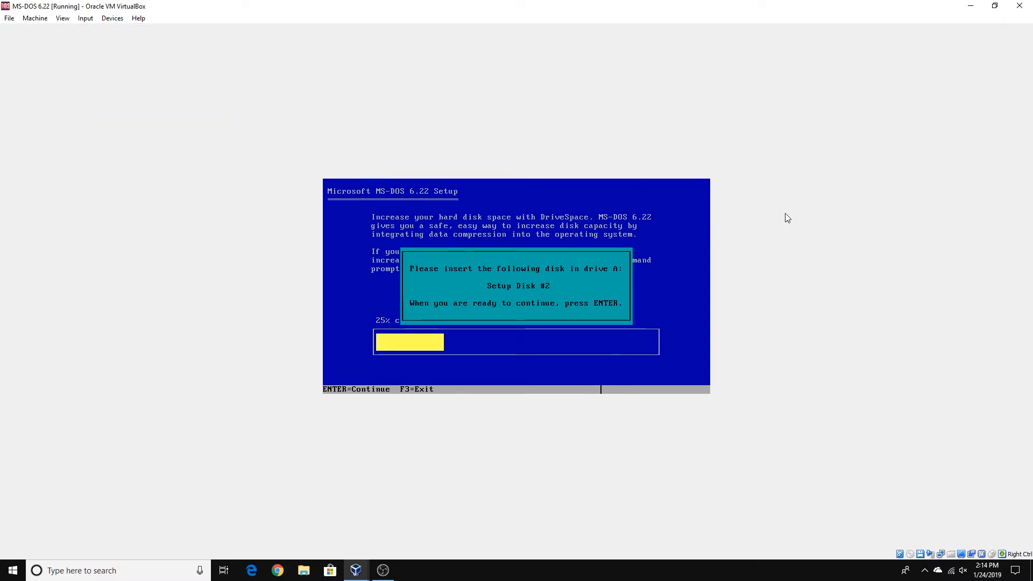
pyautogui.press('Return')
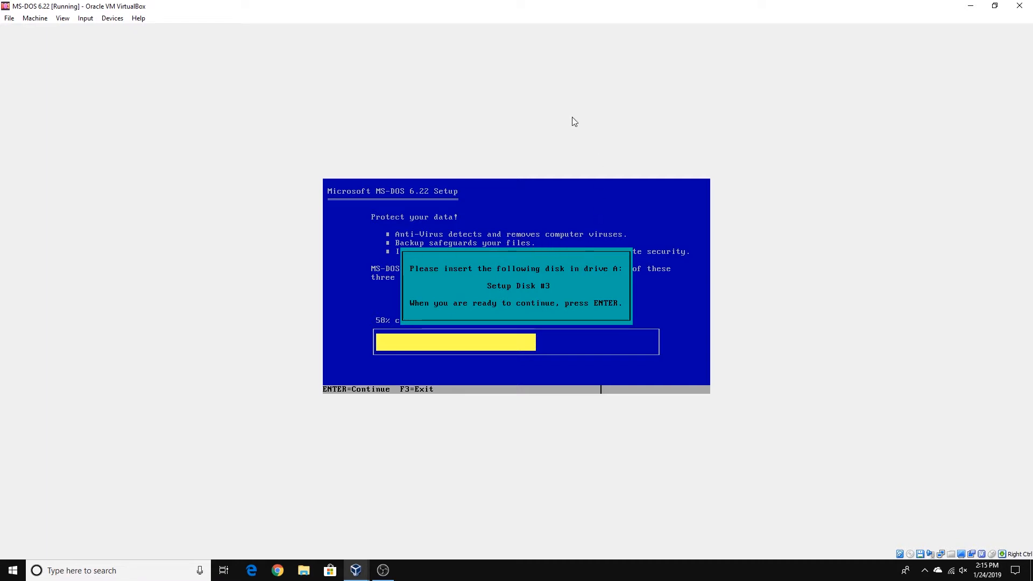
# - Swap the virtual floppy to Disk3.img and resume copying the setup files
pyautogui.click(109, 19)
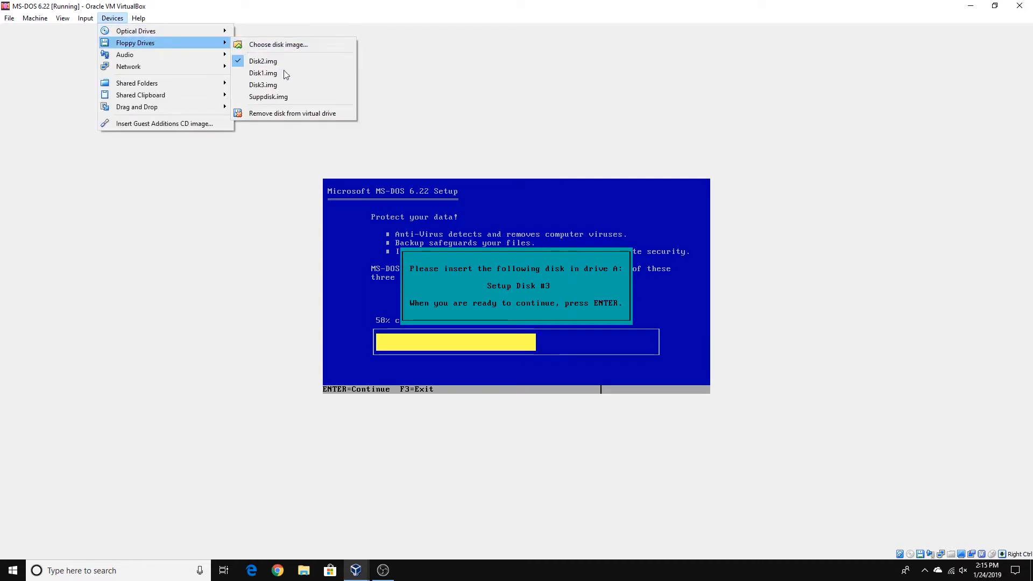
pyautogui.click(277, 85)
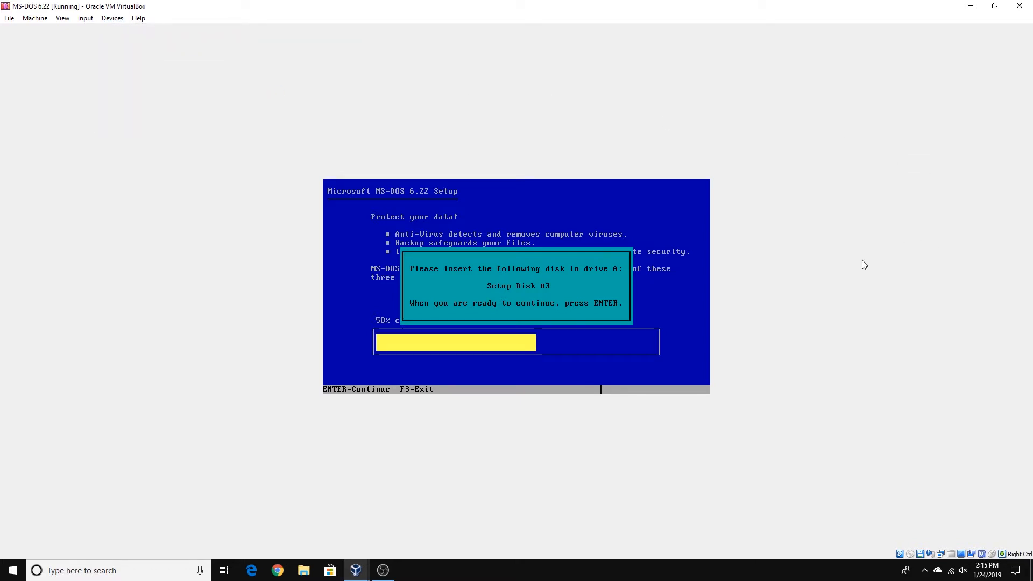
pyautogui.press('Return')
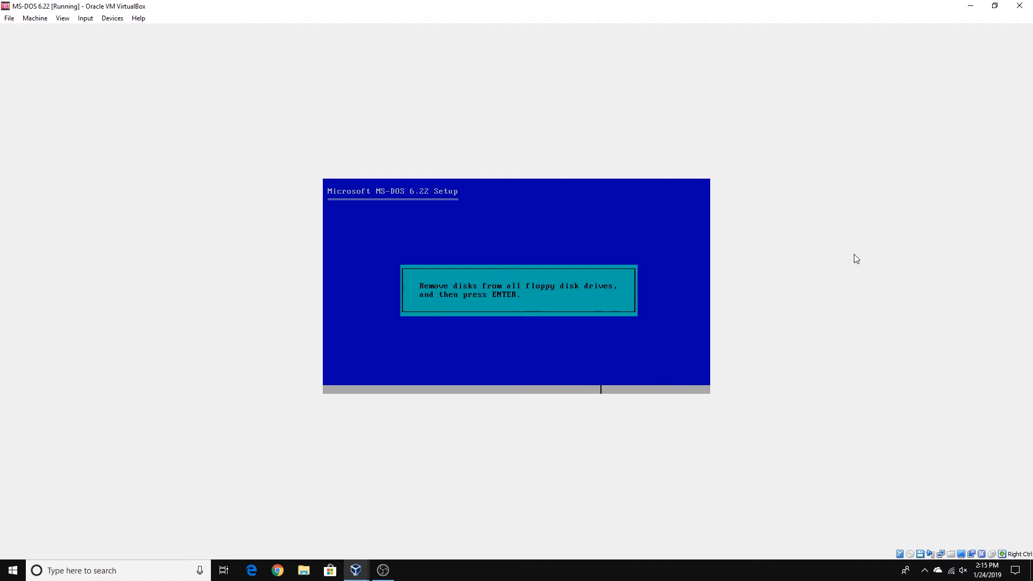
# - Eject Disk3.img from the virtual floppy drive, finish Setup and restart the machine with MS-DOS 6.22
pyautogui.click(115, 19)
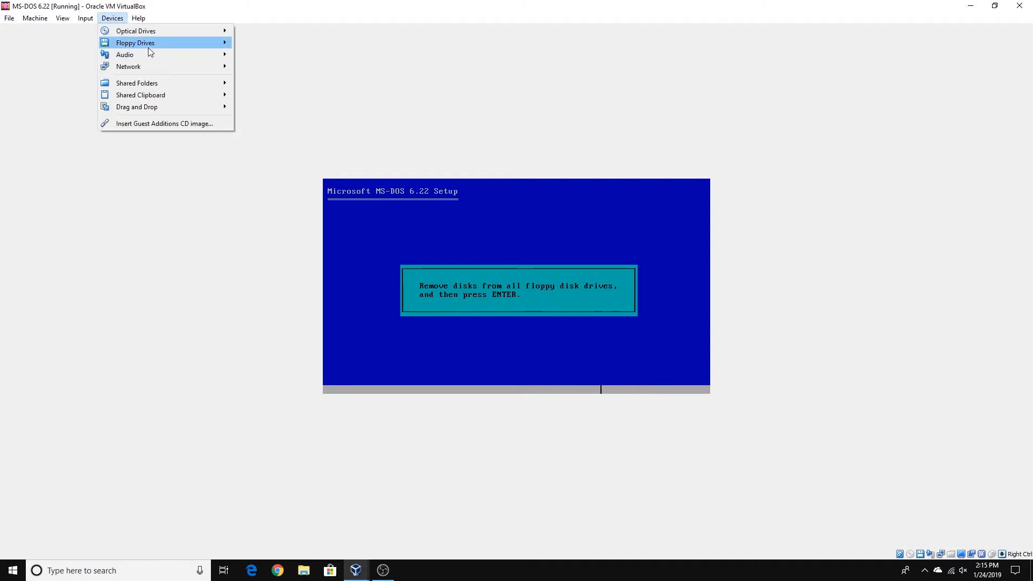
pyautogui.moveTo(148, 45)
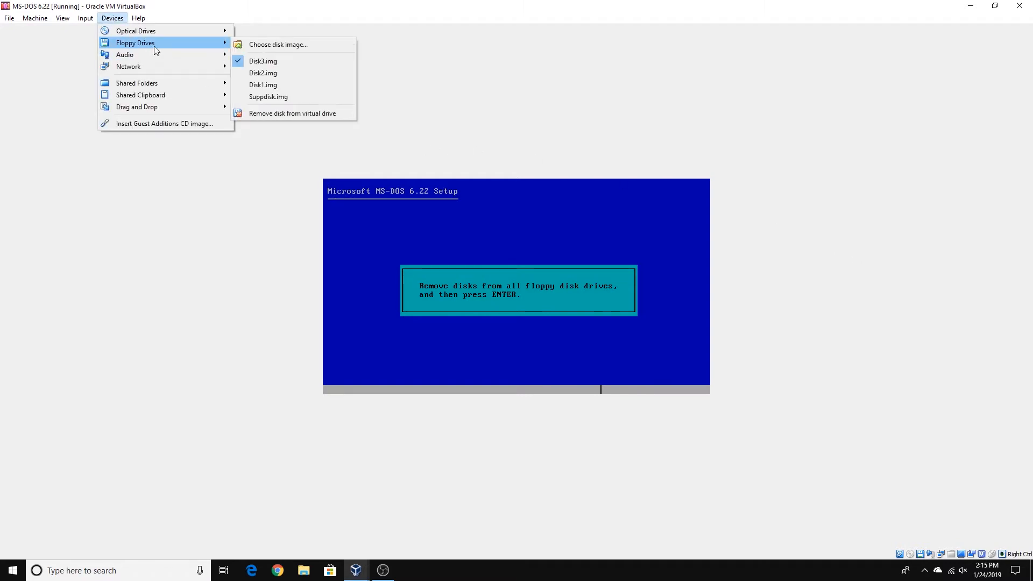
pyautogui.click(271, 62)
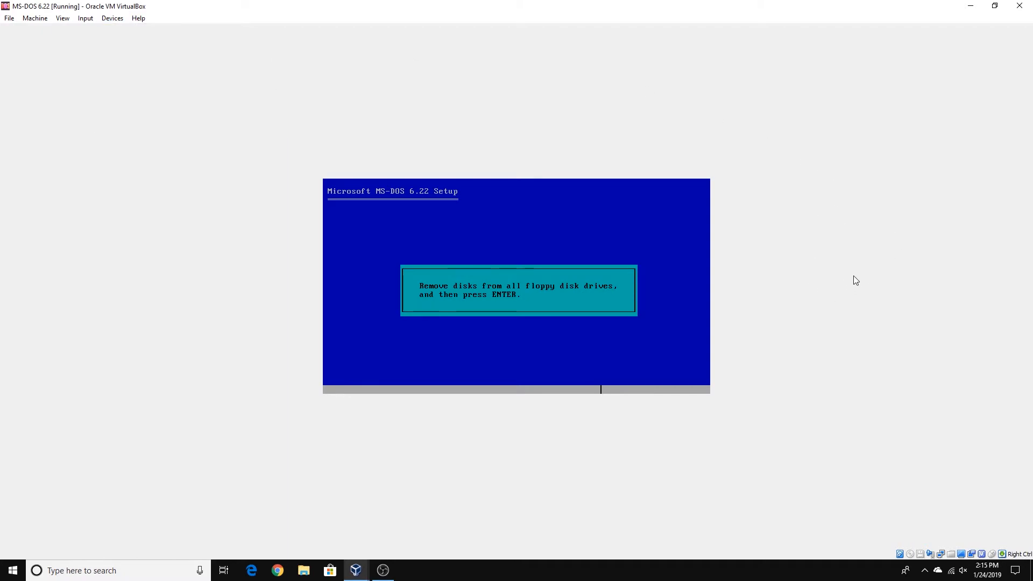
pyautogui.press('Return')
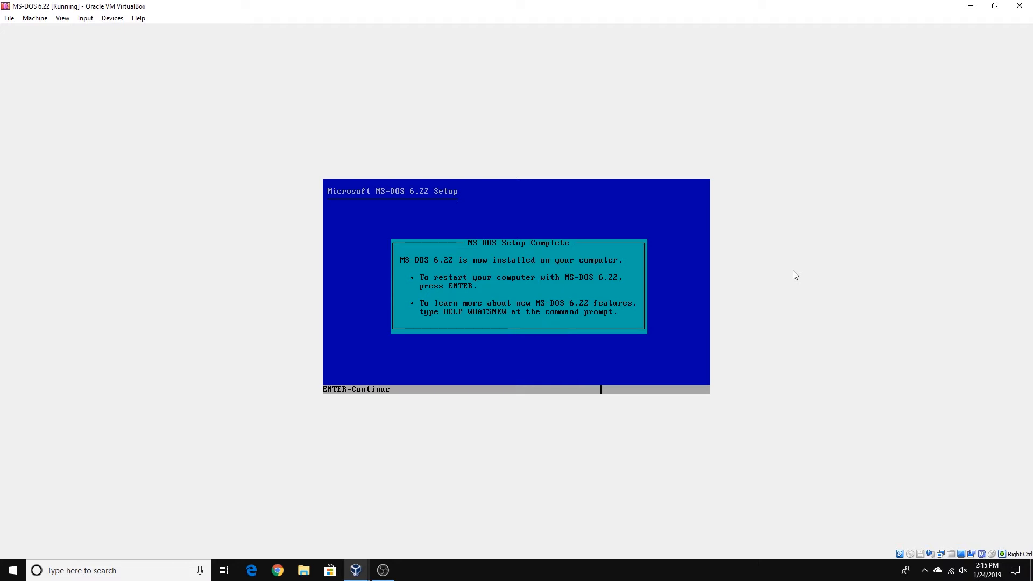
pyautogui.press('Return')
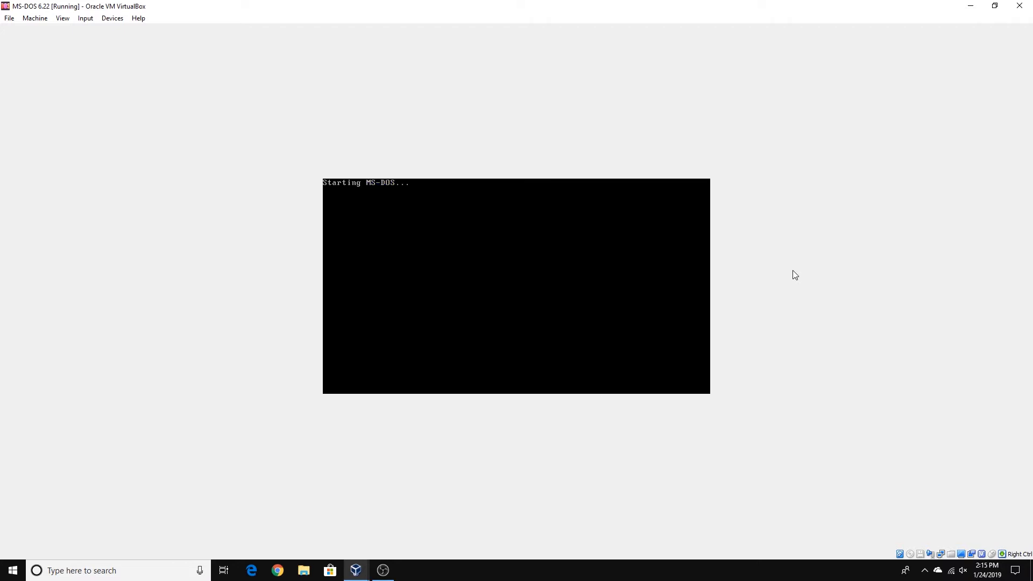